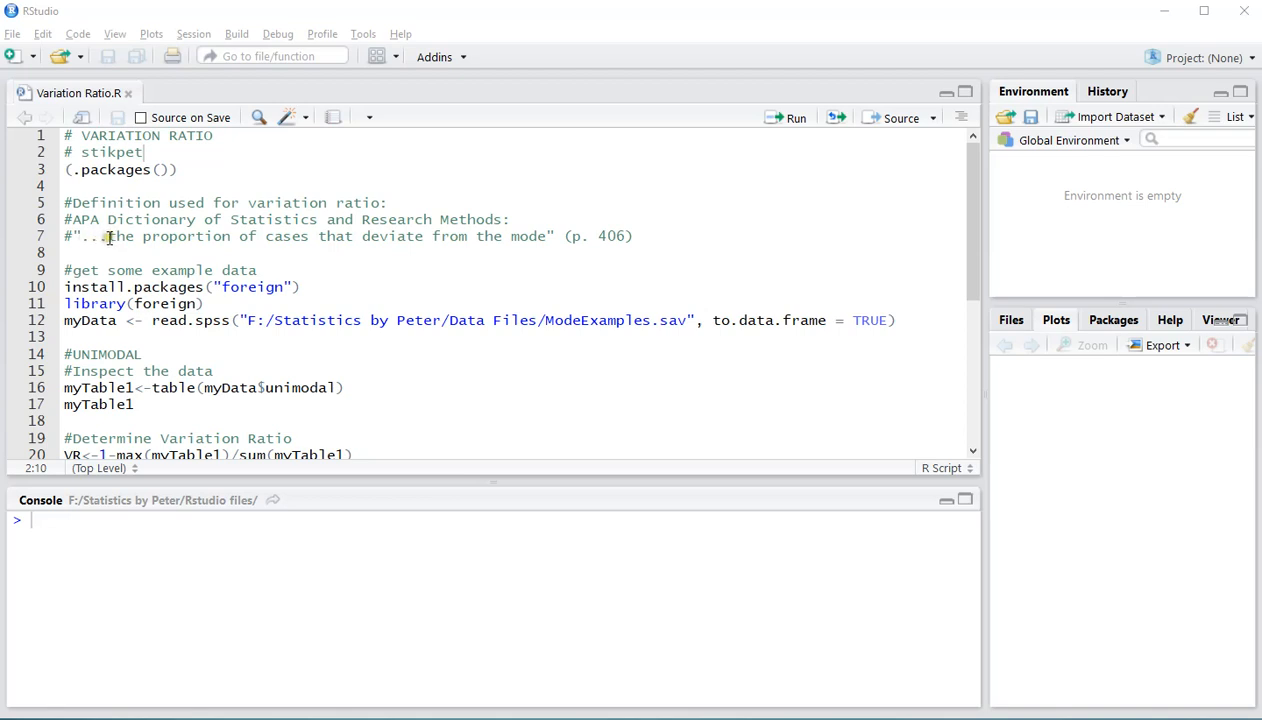
Step: Highlight the variation ratio definition in the comments, and run the (.packages()) line to list the loaded packages
{"action": "left_click_drag", "start_coordinate": [108, 236], "coordinate": [550, 238]}
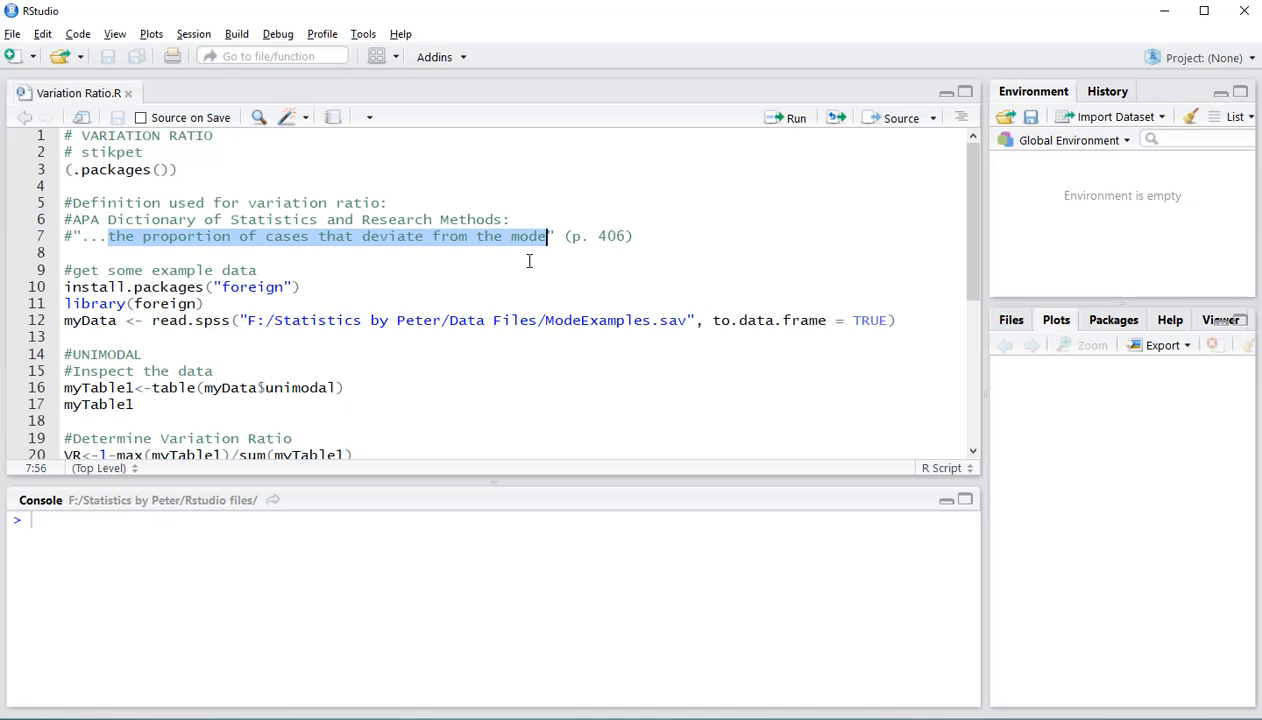
{"action": "left_click", "coordinate": [378, 244]}
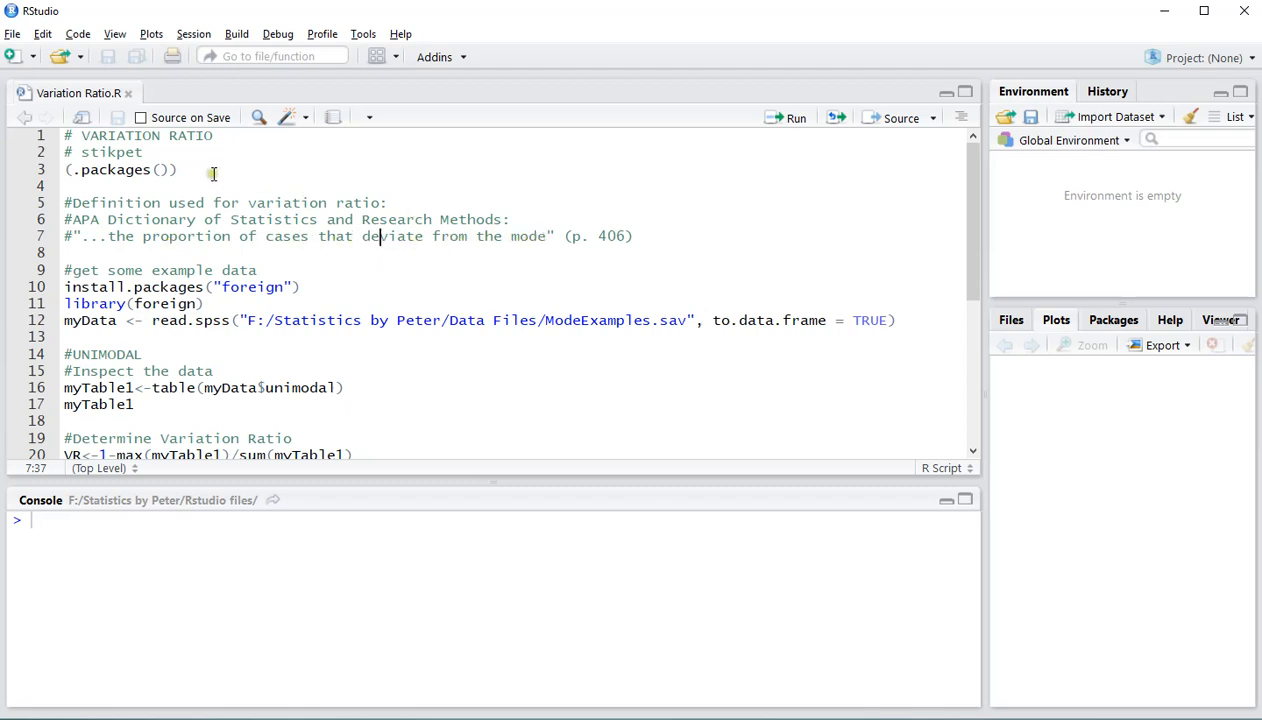
{"action": "left_click_drag", "start_coordinate": [213, 175], "coordinate": [45, 169]}
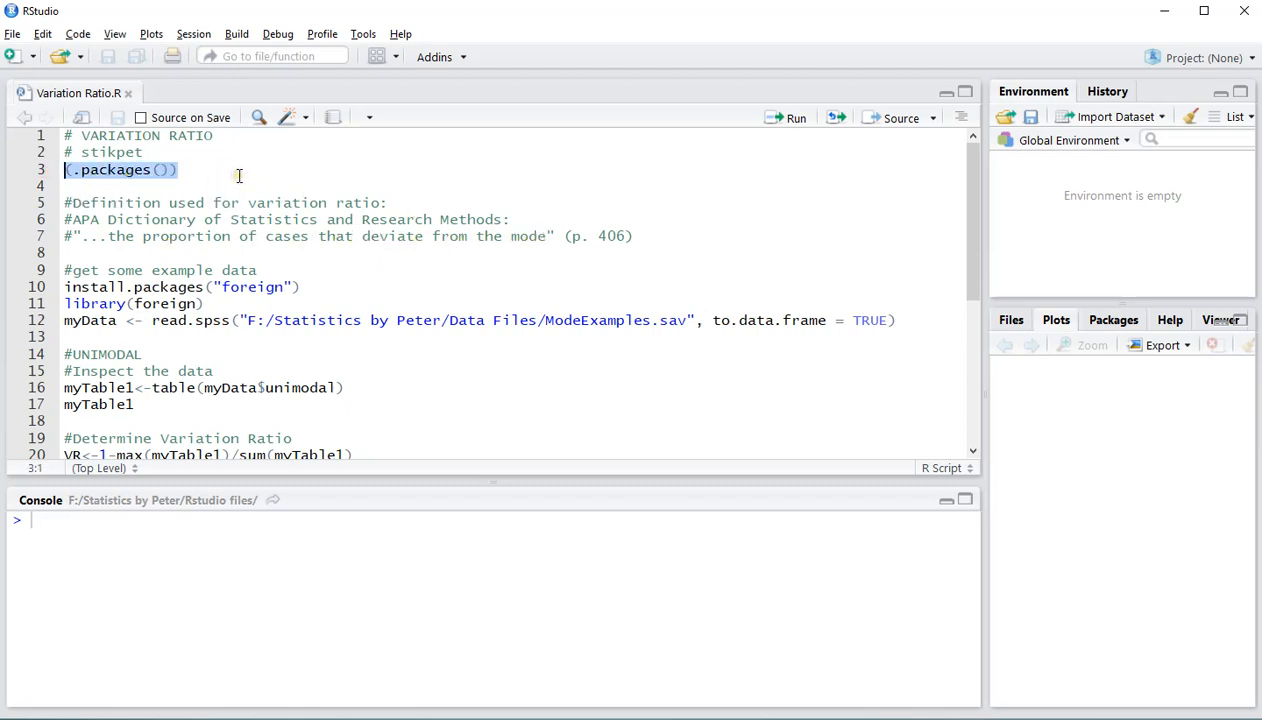
{"action": "key", "text": "ctrl+Return"}
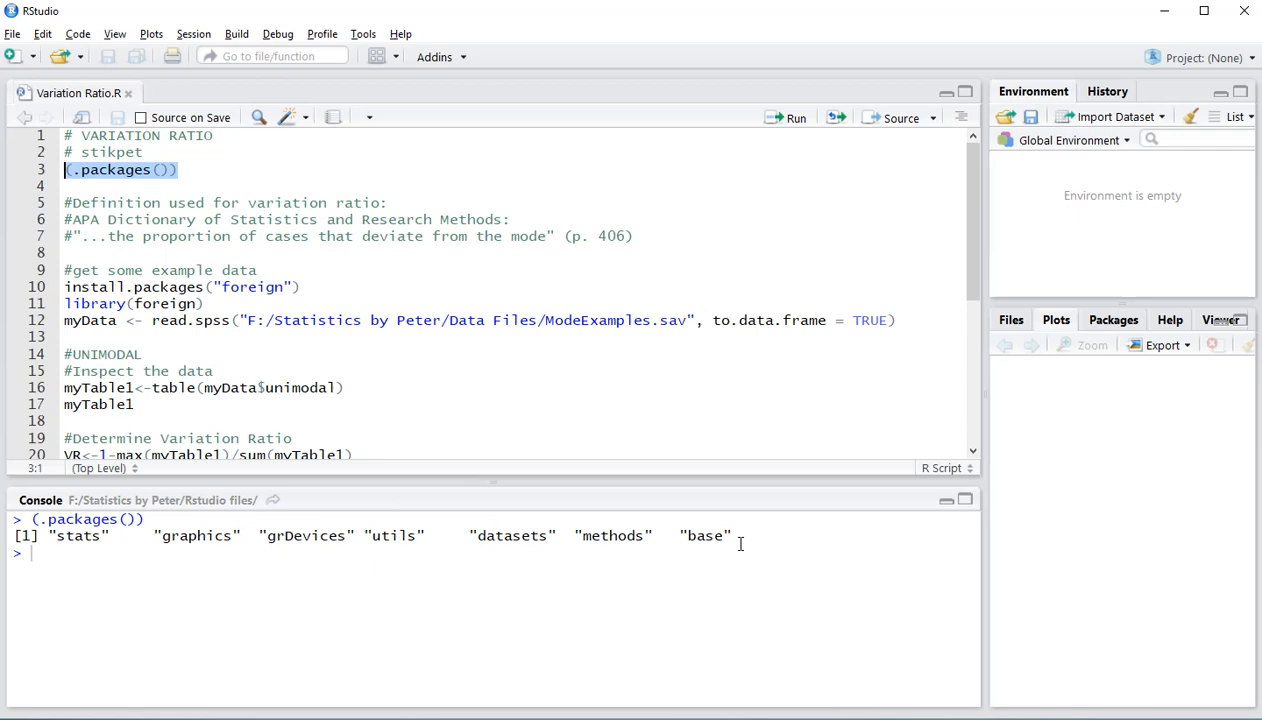
Step: Run the script lines that load the foreign library and read ModeExamples.sav into myData as a data frame
{"action": "left_click", "coordinate": [207, 303]}
{"action": "left_click_drag", "start_coordinate": [205, 303], "coordinate": [66, 308]}
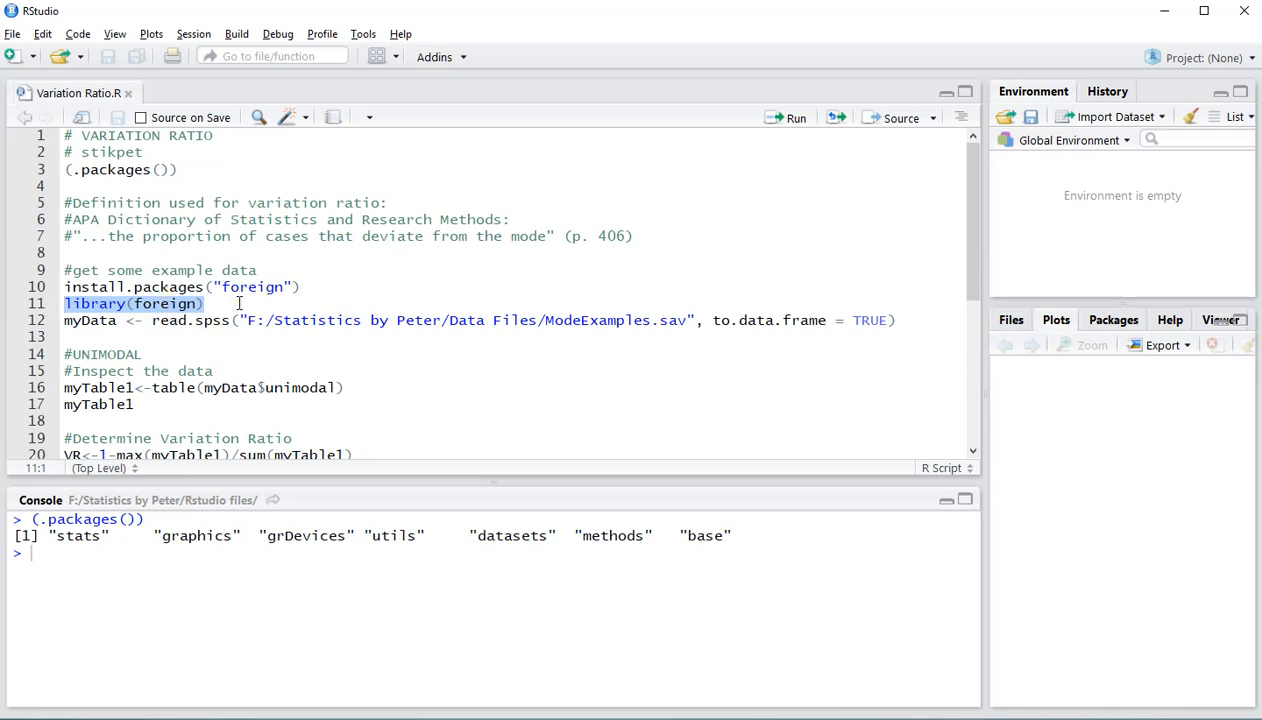
{"action": "key", "text": "ctrl+Return"}
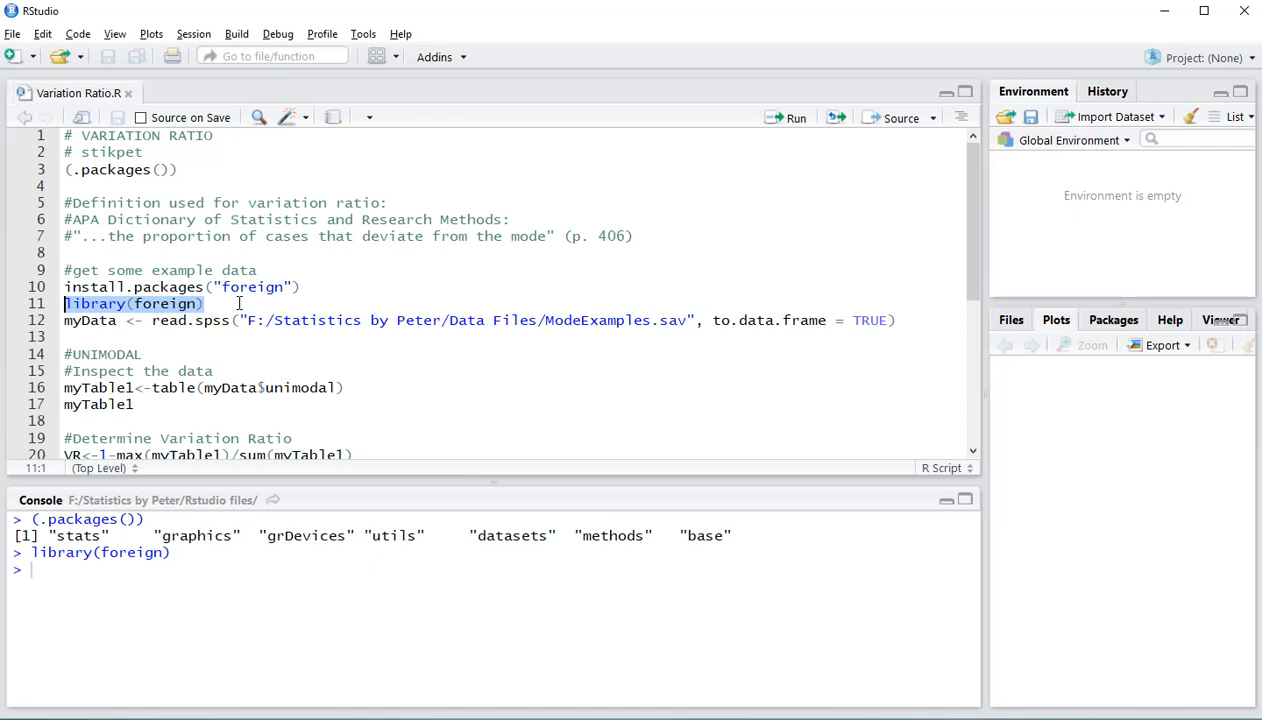
{"action": "left_click", "coordinate": [100, 320]}
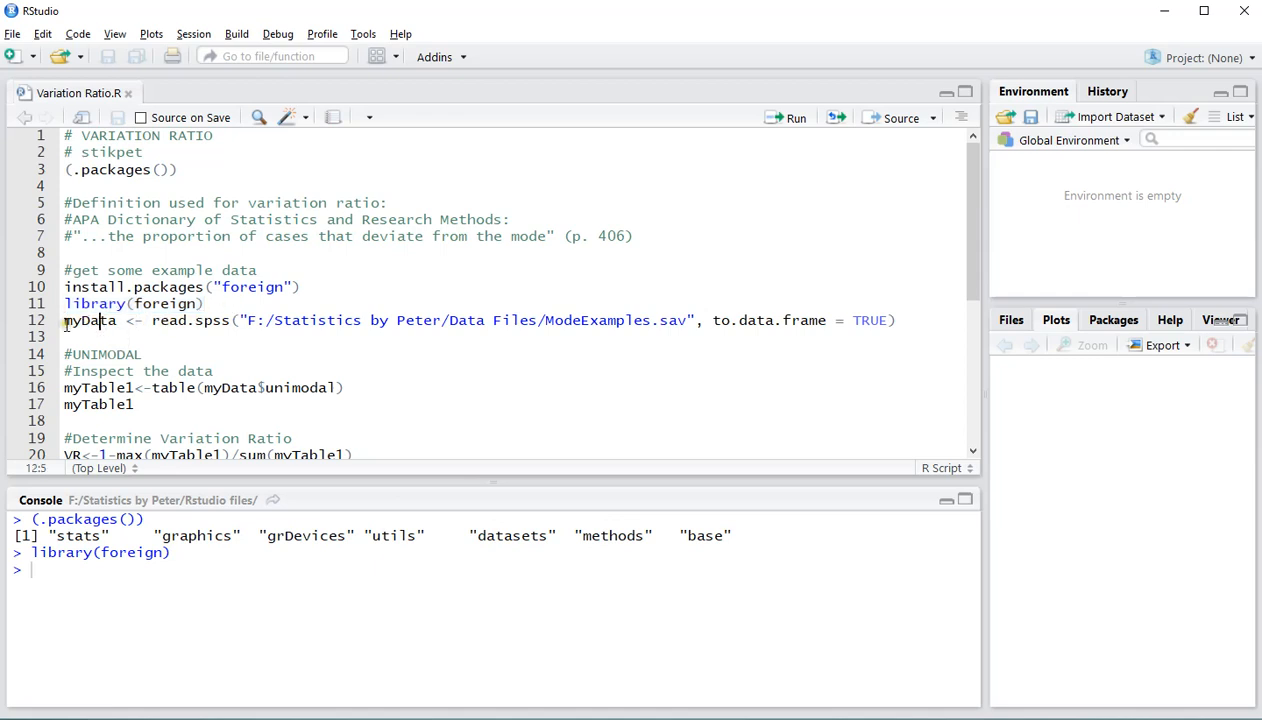
{"action": "double_click", "coordinate": [86, 320]}
{"action": "left_click", "coordinate": [116, 320]}
{"action": "key", "text": "ctrl+Return"}
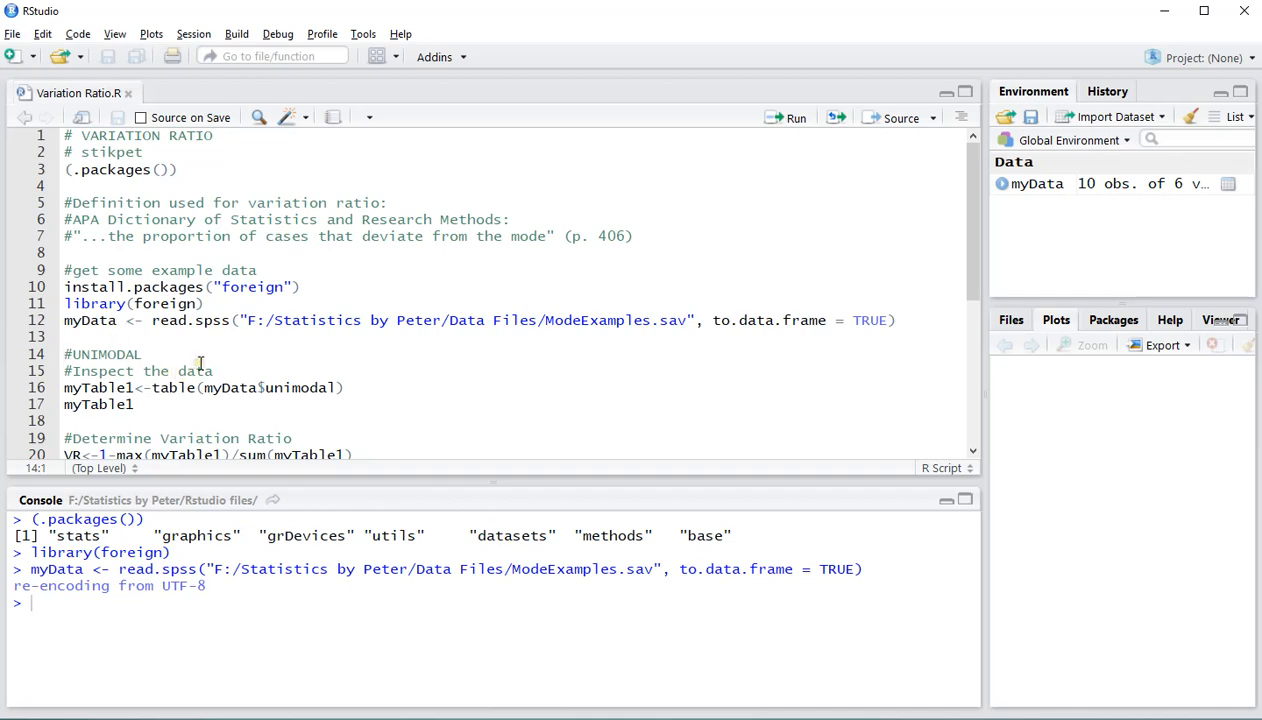
Step: View the contents of the myData data frame used in the unimodal section, and return to the Variation Ratio.R script
{"action": "scroll", "coordinate": [200, 363], "scroll_direction": "down", "scroll_amount": 3}
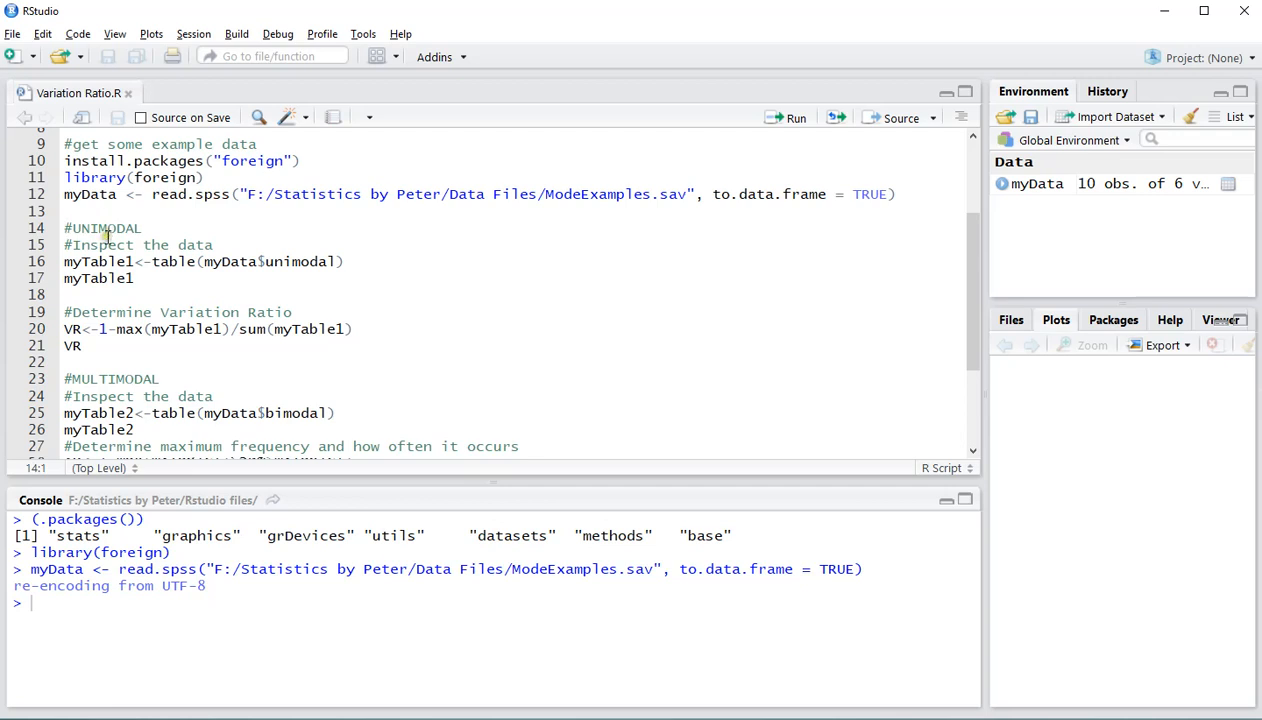
{"action": "left_click_drag", "start_coordinate": [65, 261], "coordinate": [256, 261]}
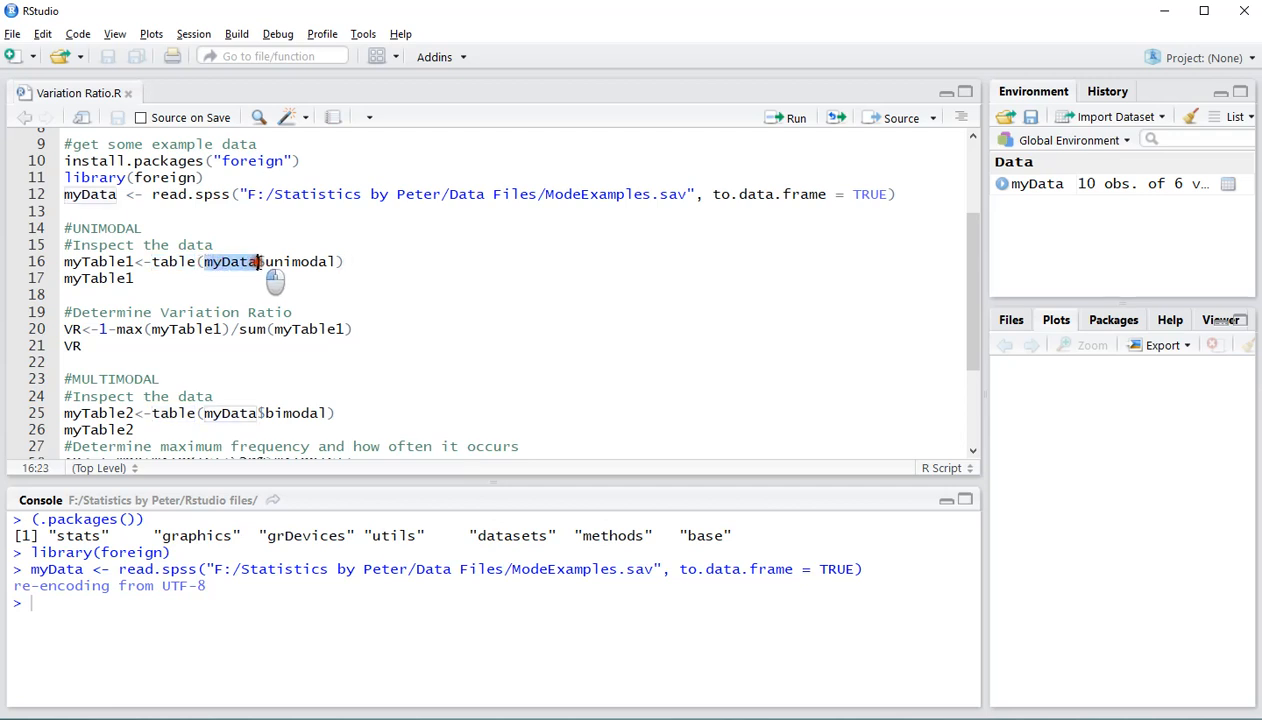
{"action": "left_click", "coordinate": [1048, 182]}
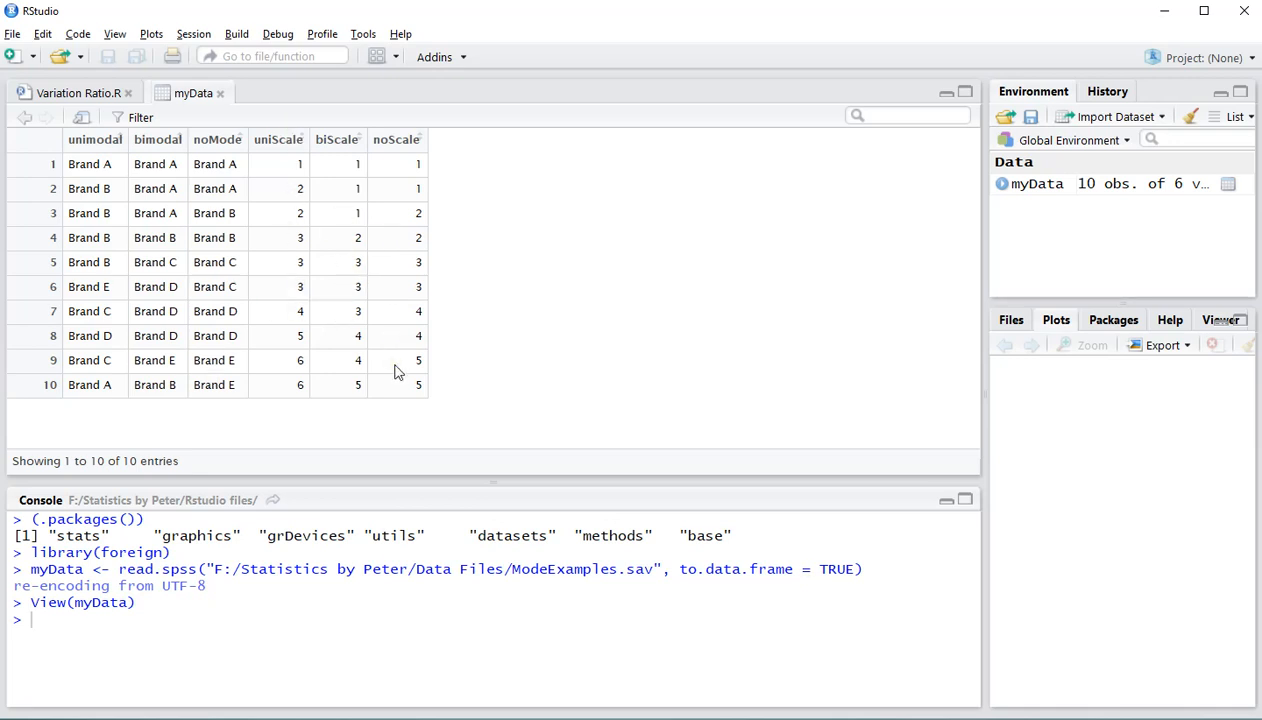
{"action": "left_click", "coordinate": [84, 96]}
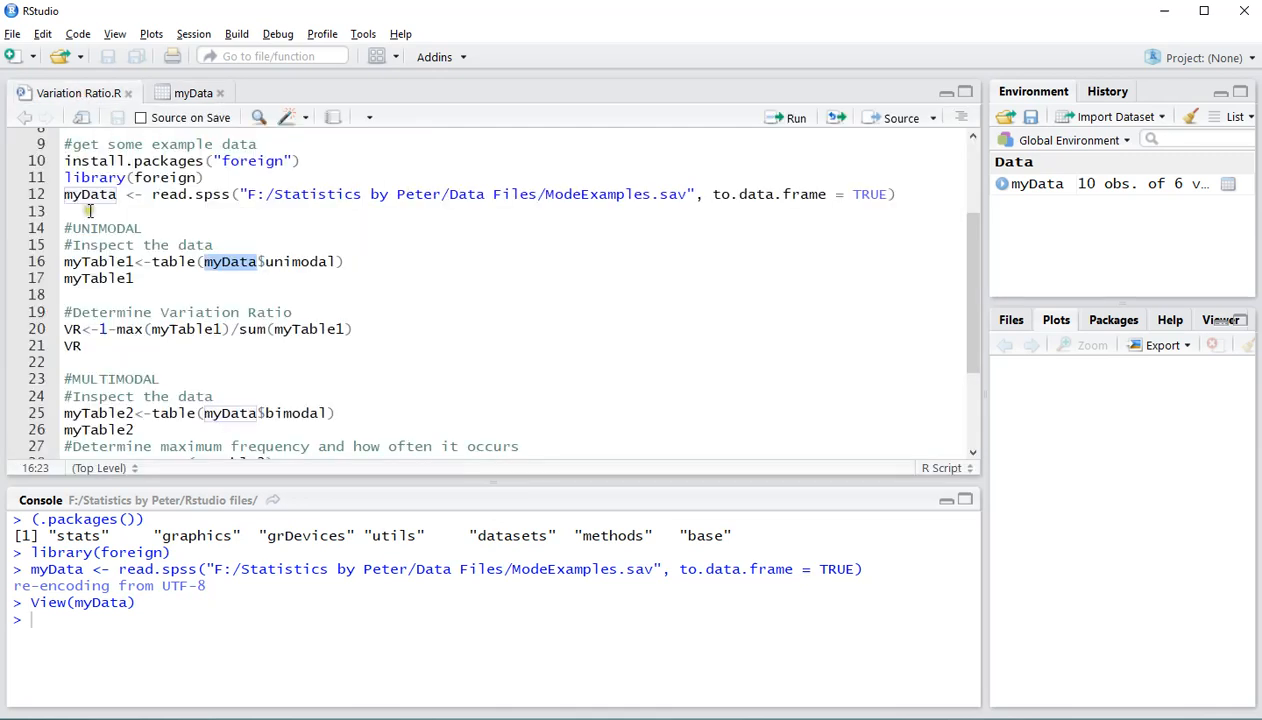
Step: Run the unimodal lines that build myTable1 from myData$unimodal and print it, and highlight the modal category in the output
{"action": "left_click_drag", "start_coordinate": [64, 261], "coordinate": [402, 263]}
{"action": "left_click", "coordinate": [402, 263]}
{"action": "key", "text": "ctrl+Return"}
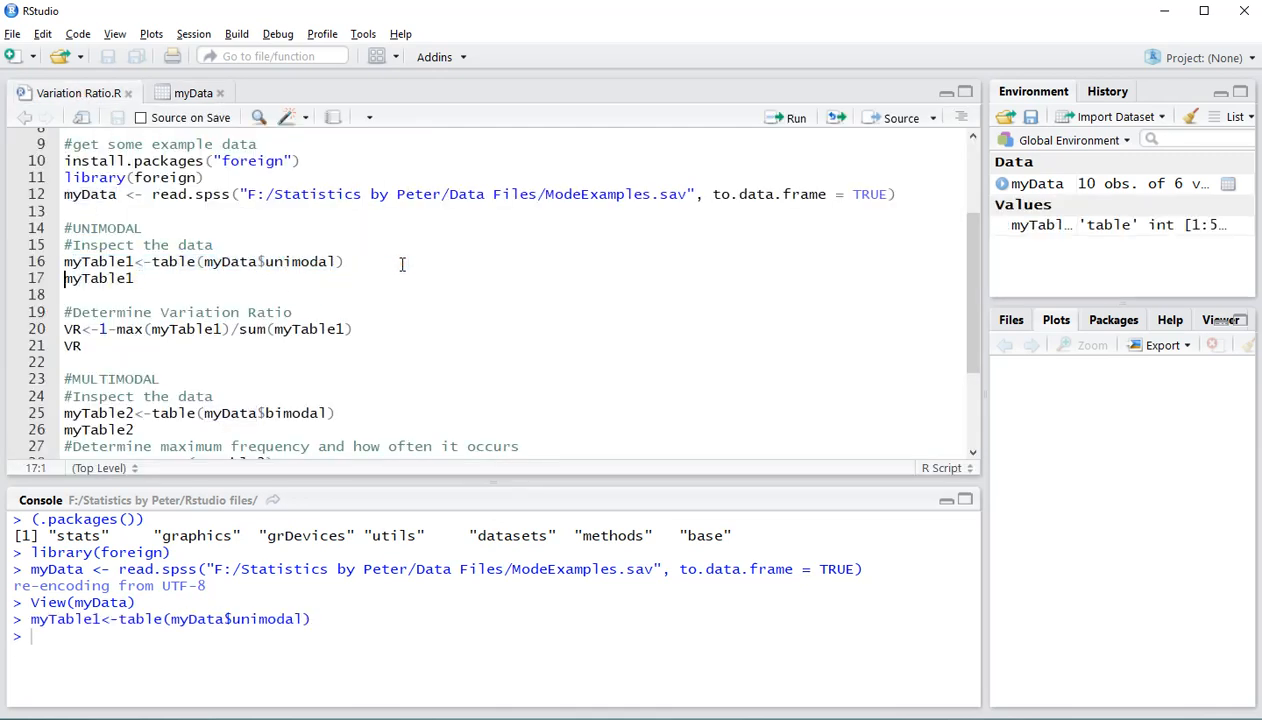
{"action": "key", "text": "ctrl+Return"}
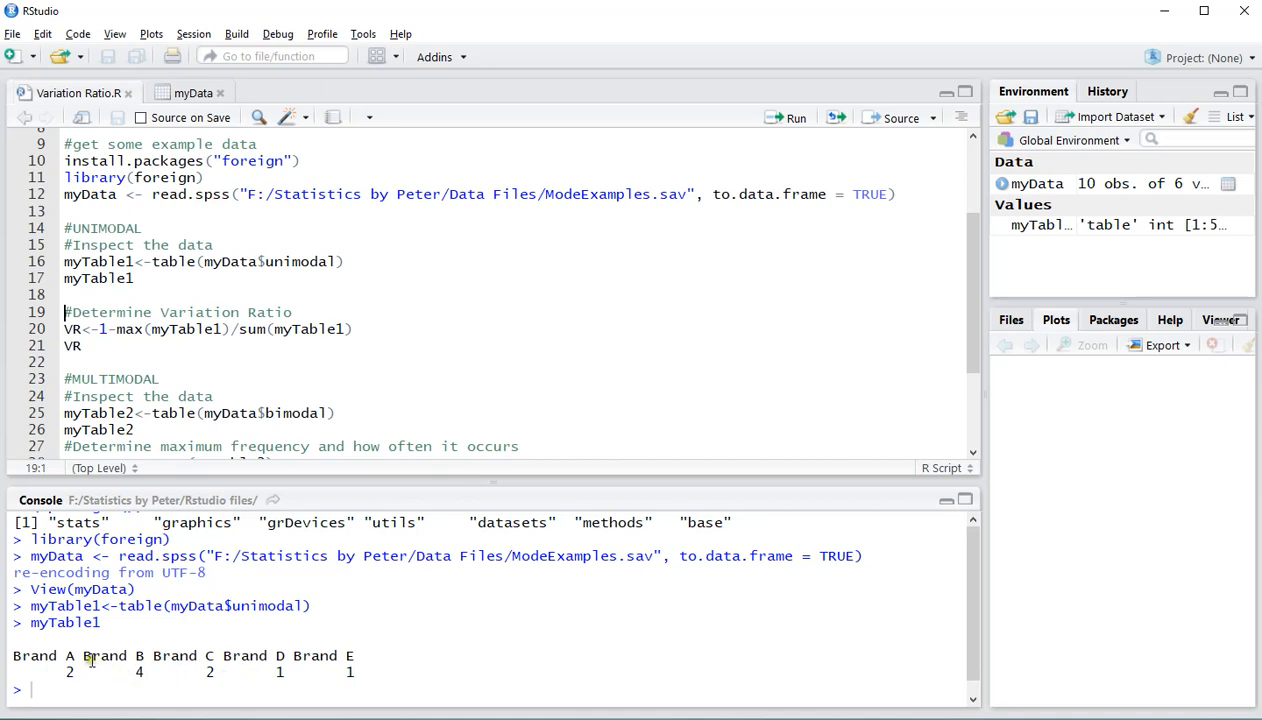
{"action": "left_click_drag", "start_coordinate": [92, 656], "coordinate": [143, 660]}
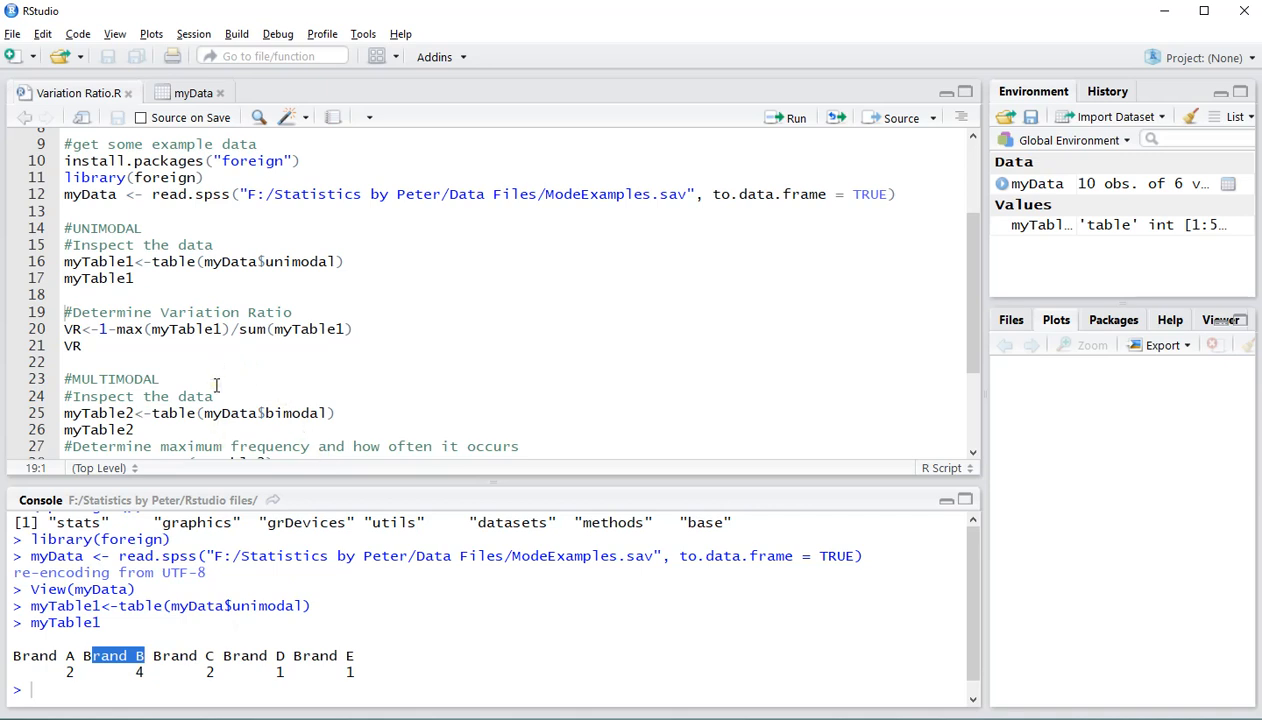
Step: Run the unimodal variation ratio lines, computing VR as 1-max(myTable1)/sum(myTable1) and printing VR
{"action": "left_click", "coordinate": [119, 329]}
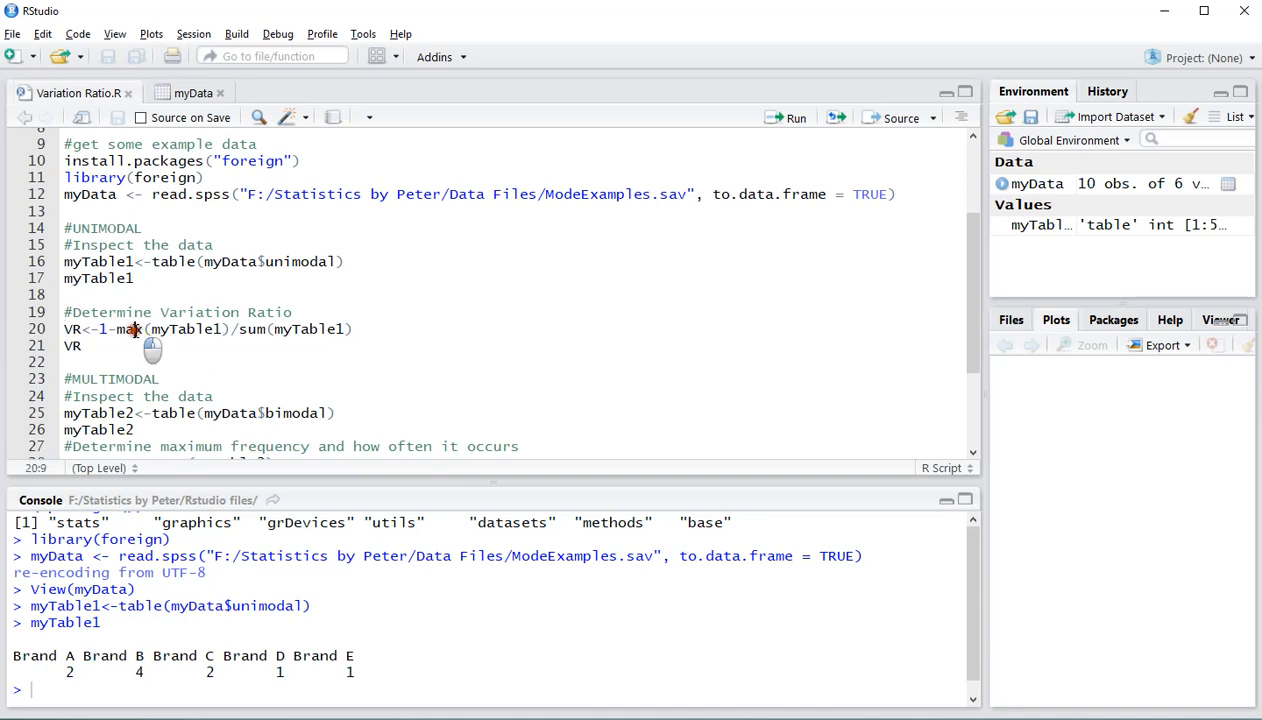
{"action": "left_click_drag", "start_coordinate": [119, 329], "coordinate": [347, 370]}
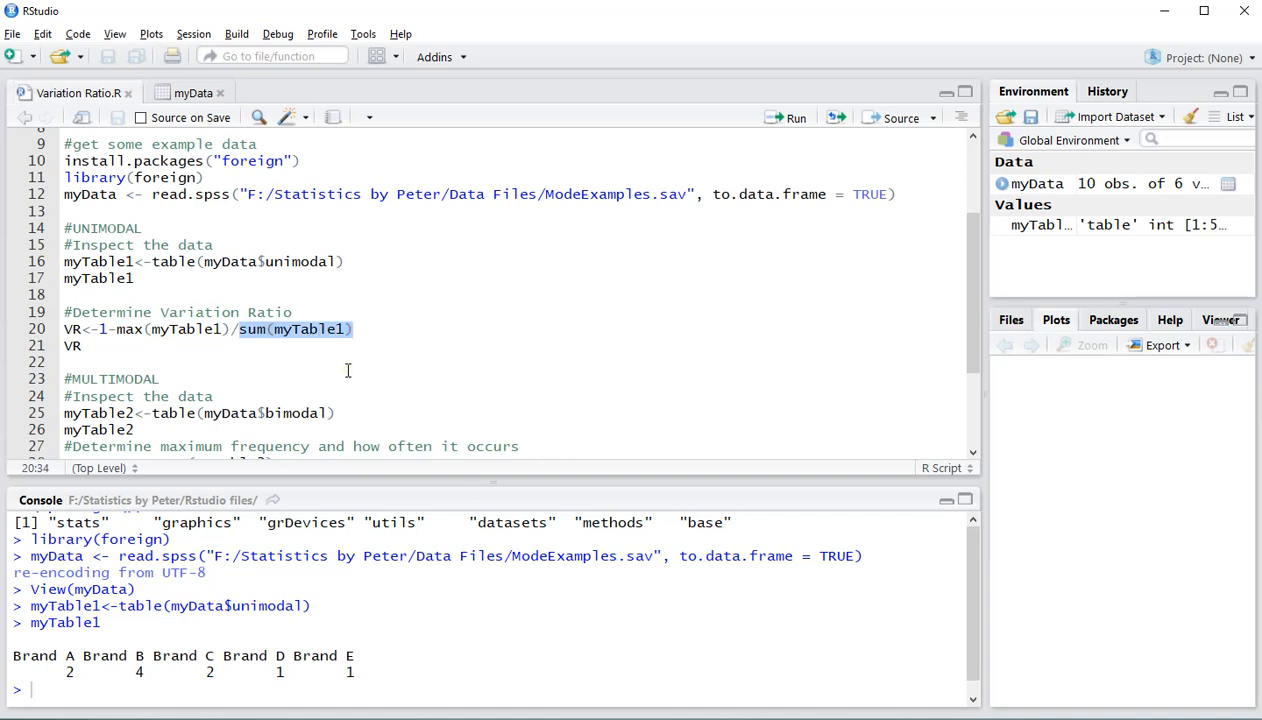
{"action": "left_click", "coordinate": [100, 329]}
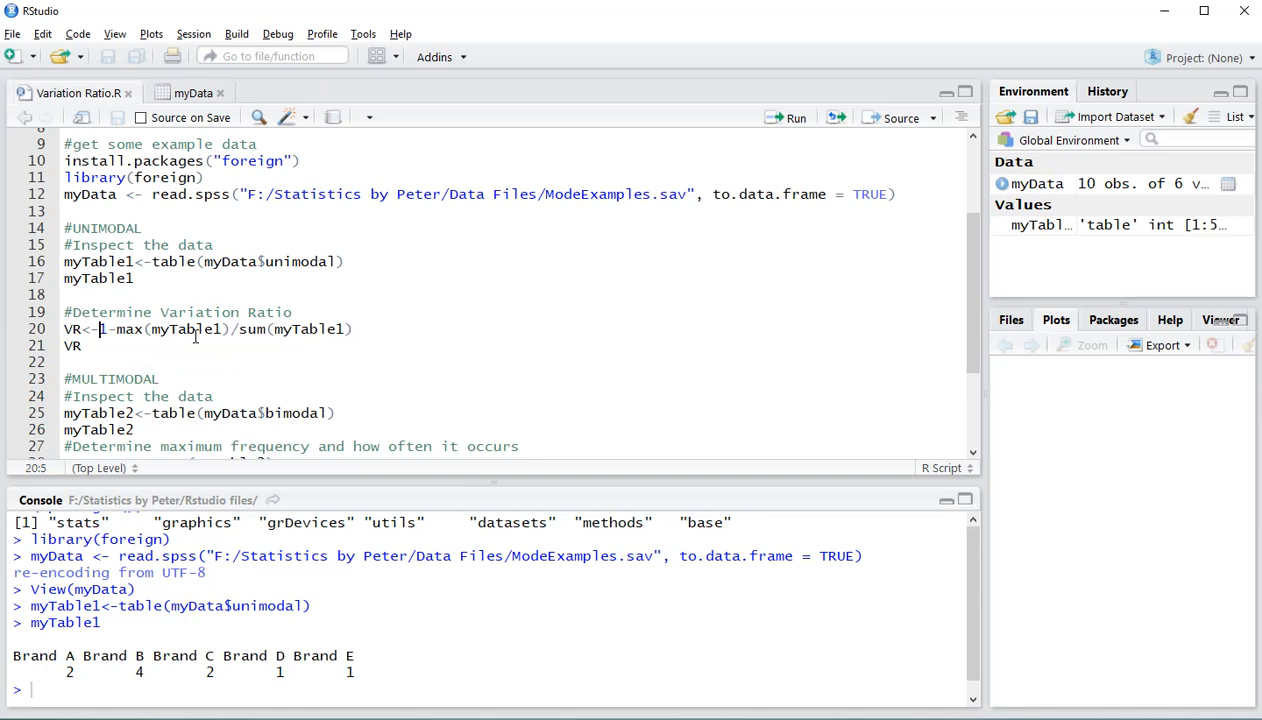
{"action": "key", "text": "ctrl+Return"}
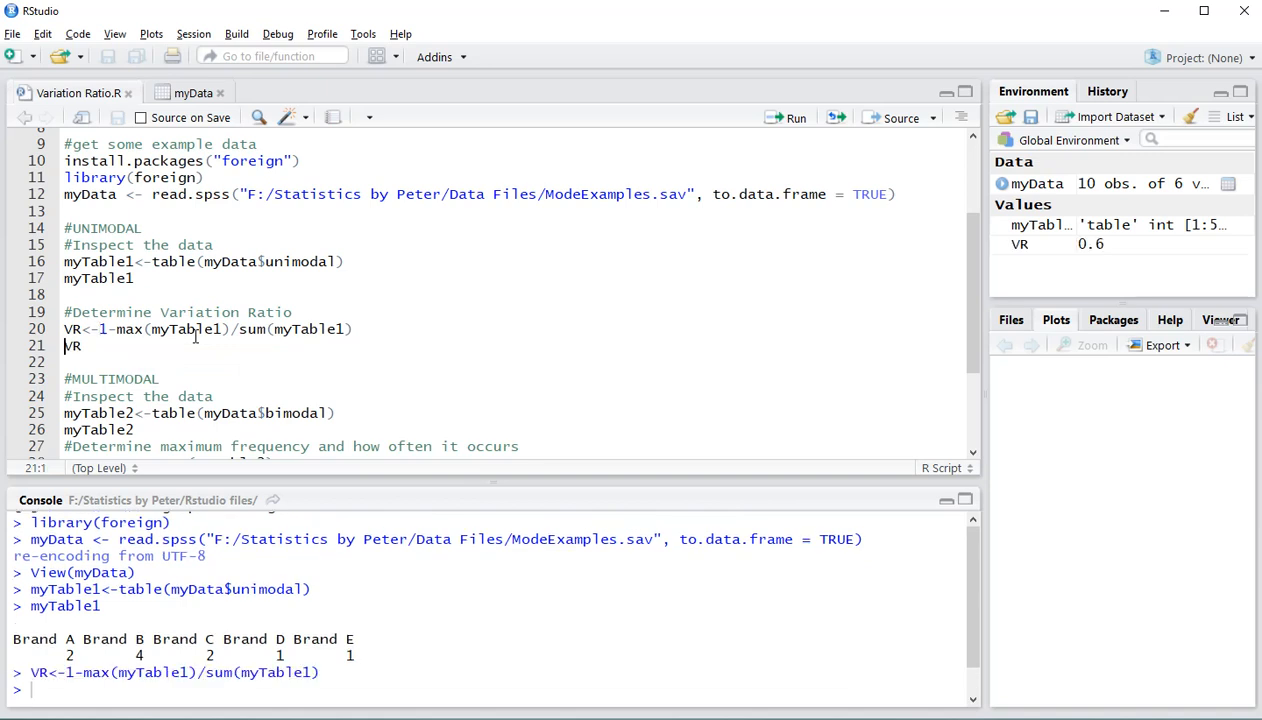
{"action": "key", "text": "ctrl+Return"}
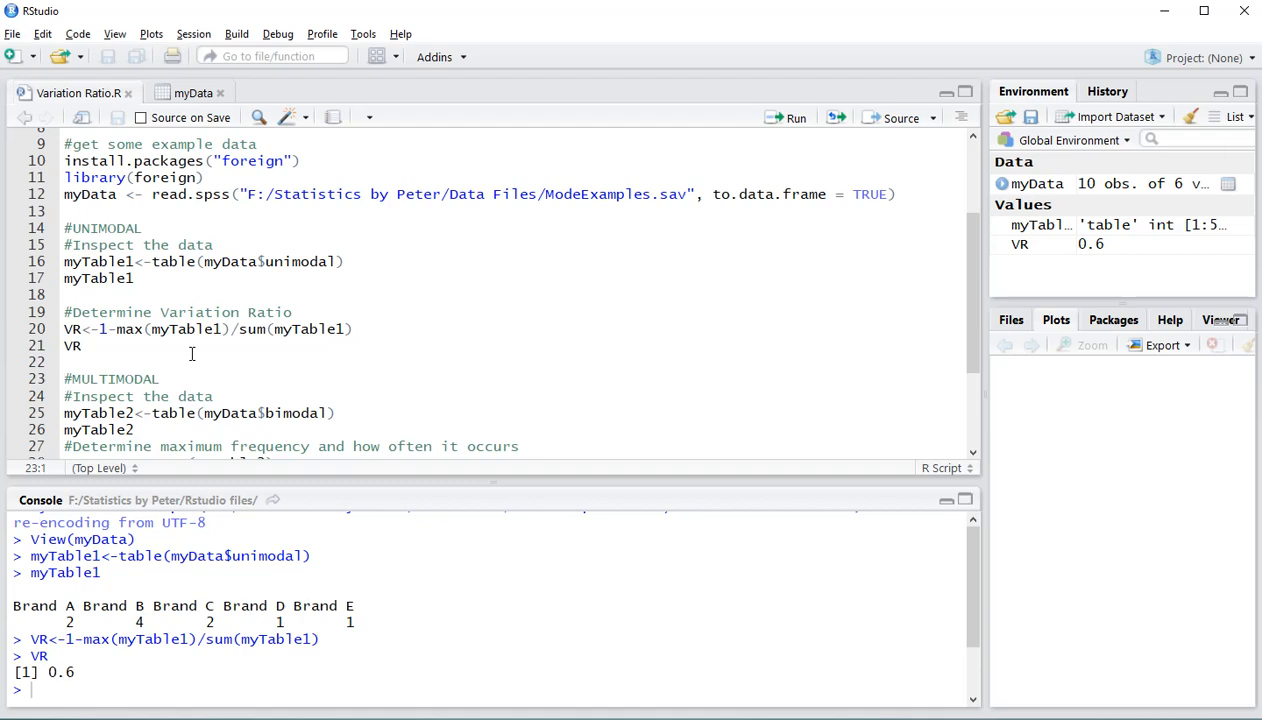
Step: Run the multimodal lines that build the frequency table myTable2 from myData$bimodal and print it
{"action": "scroll", "coordinate": [192, 354], "scroll_direction": "down", "scroll_amount": 2}
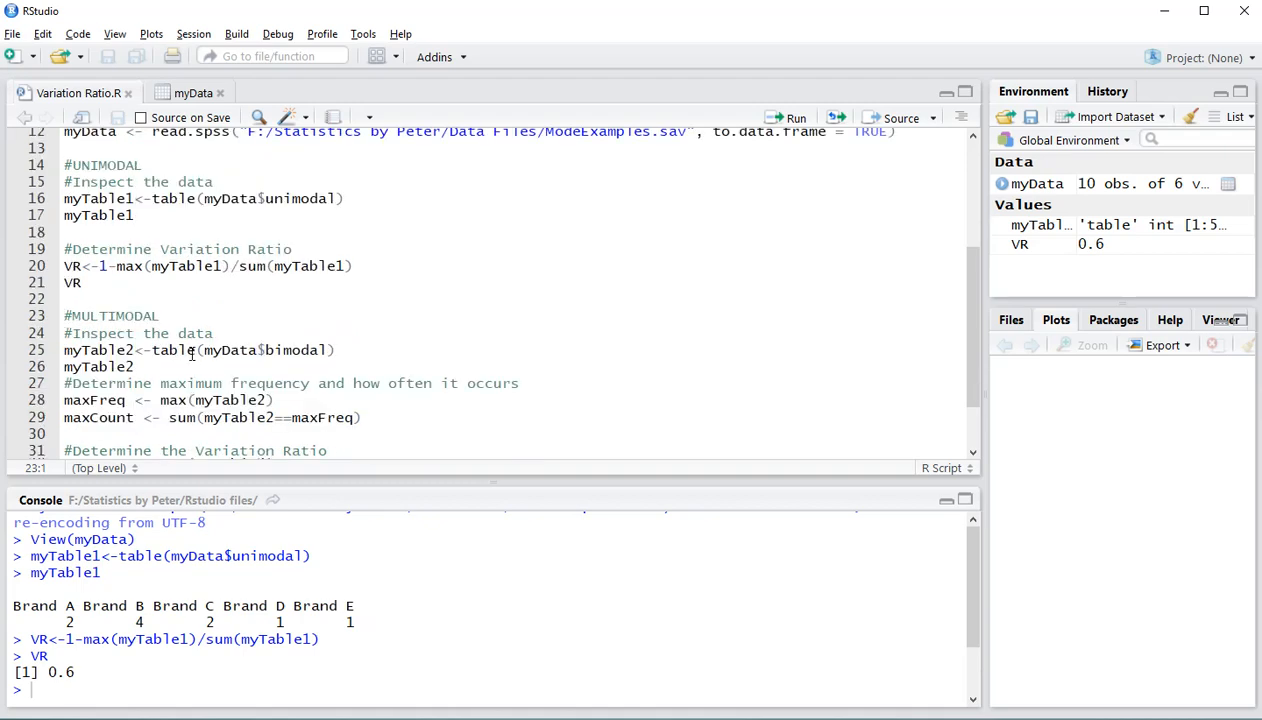
{"action": "scroll", "coordinate": [192, 354], "scroll_direction": "down", "scroll_amount": 2}
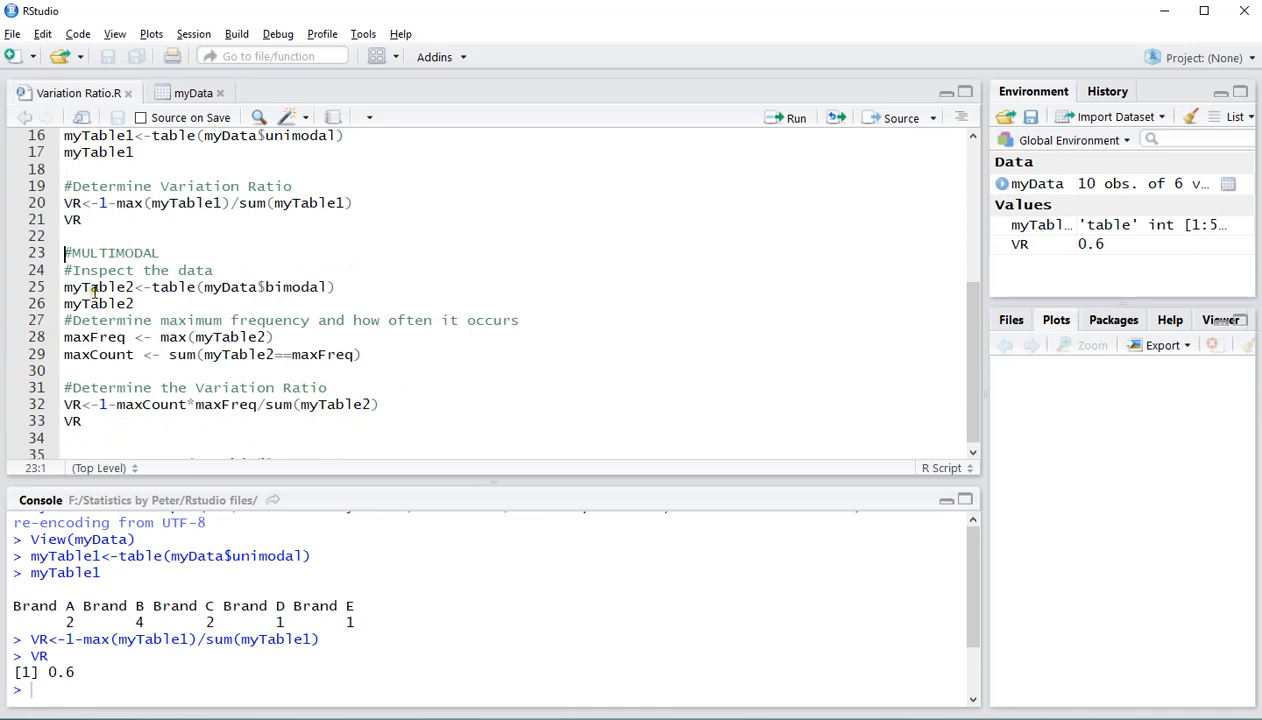
{"action": "left_click_drag", "start_coordinate": [266, 287], "coordinate": [330, 288]}
{"action": "left_click", "coordinate": [310, 287]}
{"action": "key", "text": "ctrl+Return"}
{"action": "key", "text": "ctrl+Return"}
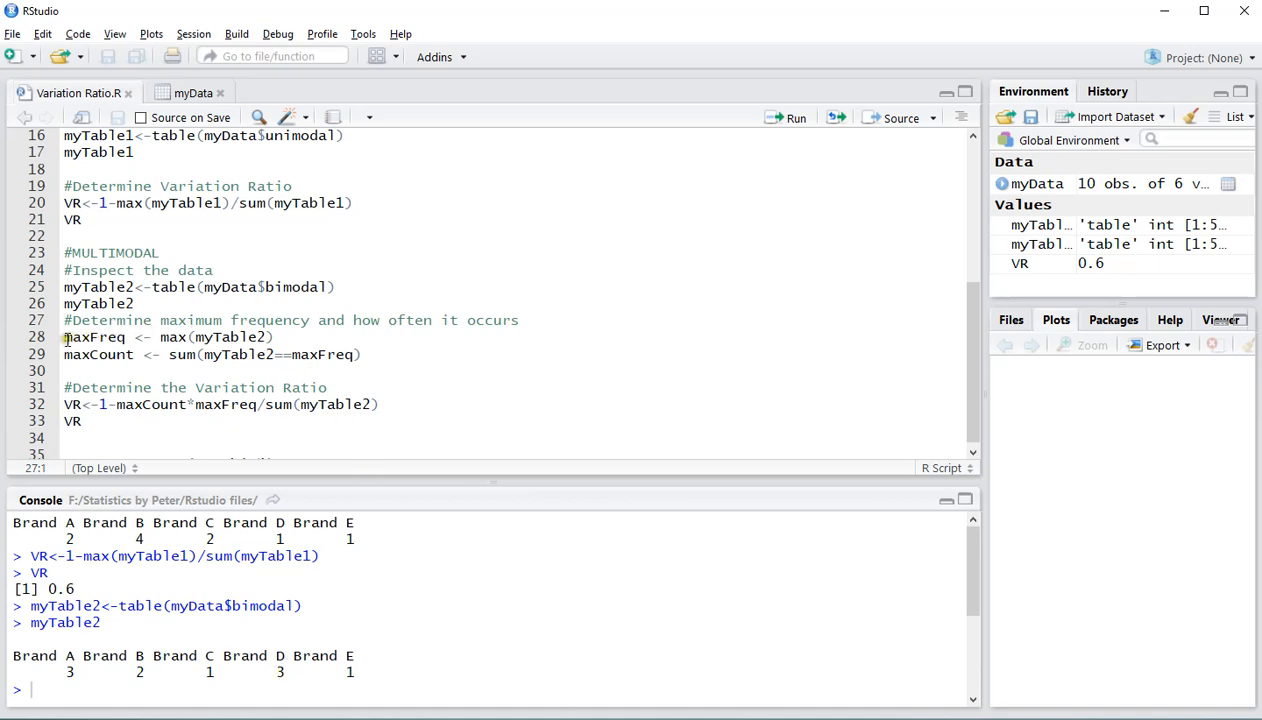
Step: Run the lines that store the maximum frequency of myTable2 in maxFreq and how often it occurs in maxCount
{"action": "left_click_drag", "start_coordinate": [66, 340], "coordinate": [131, 337]}
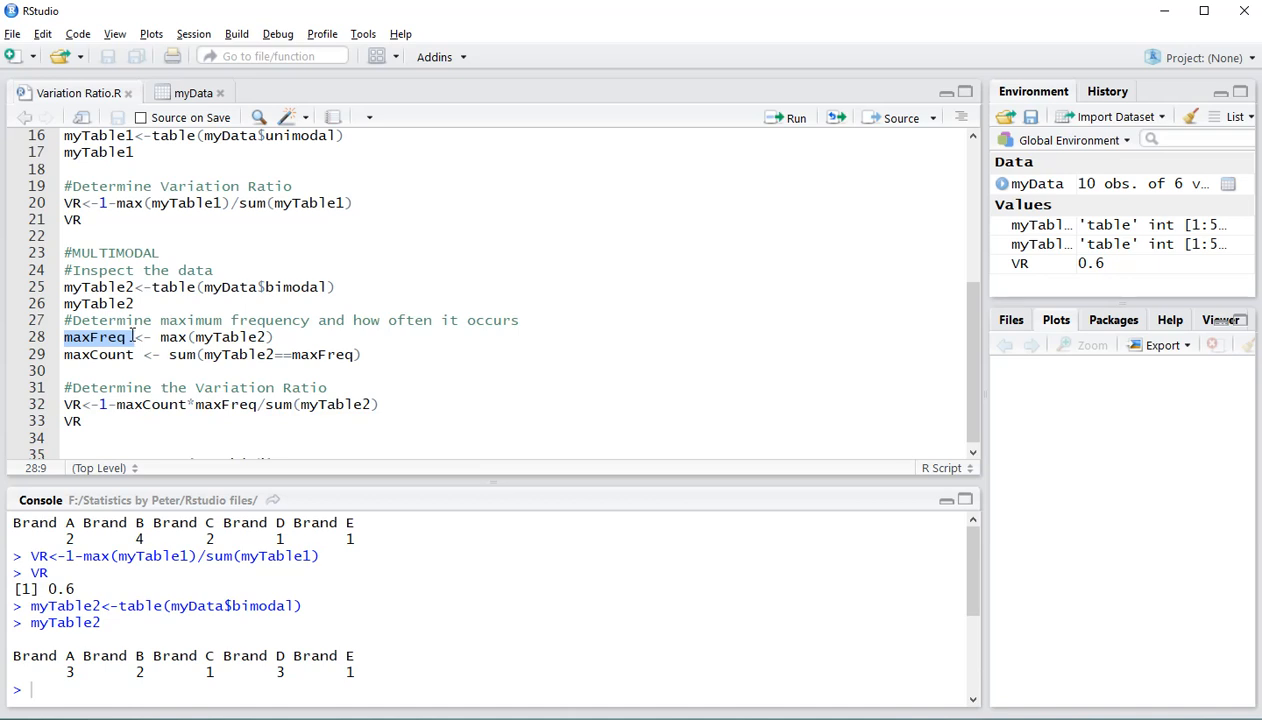
{"action": "left_click", "coordinate": [161, 338]}
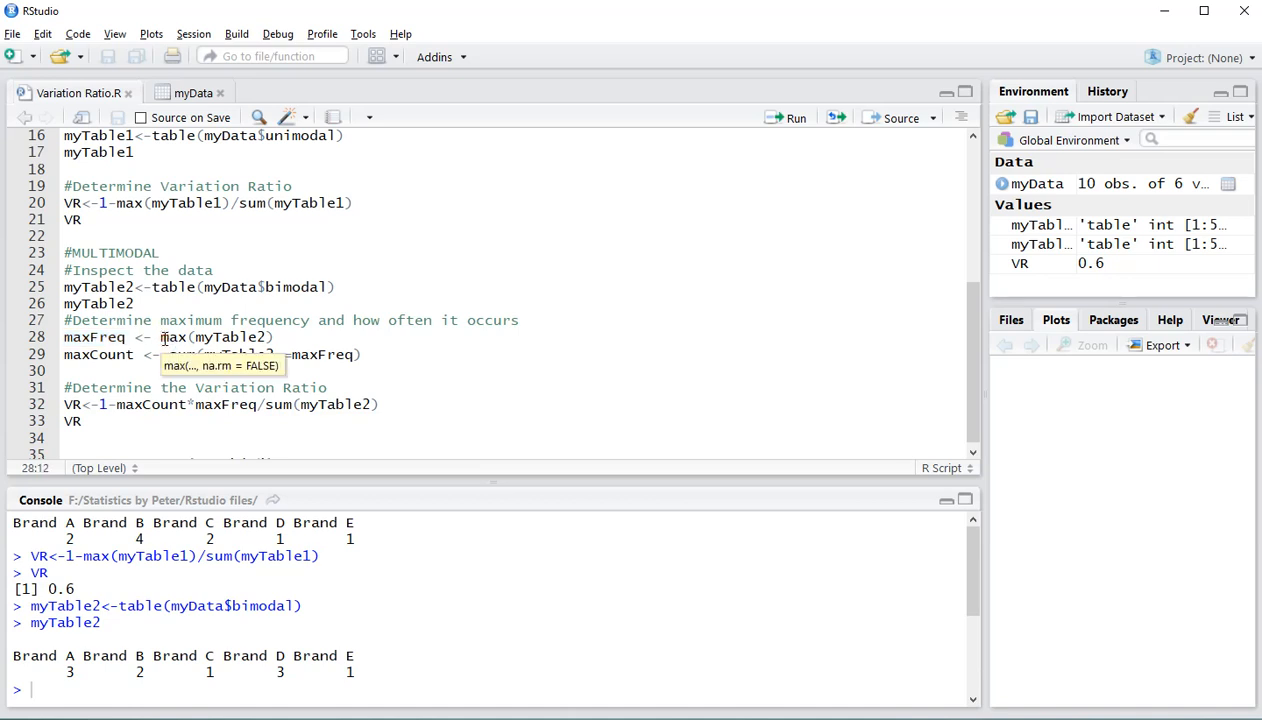
{"action": "key", "text": "ctrl+Return"}
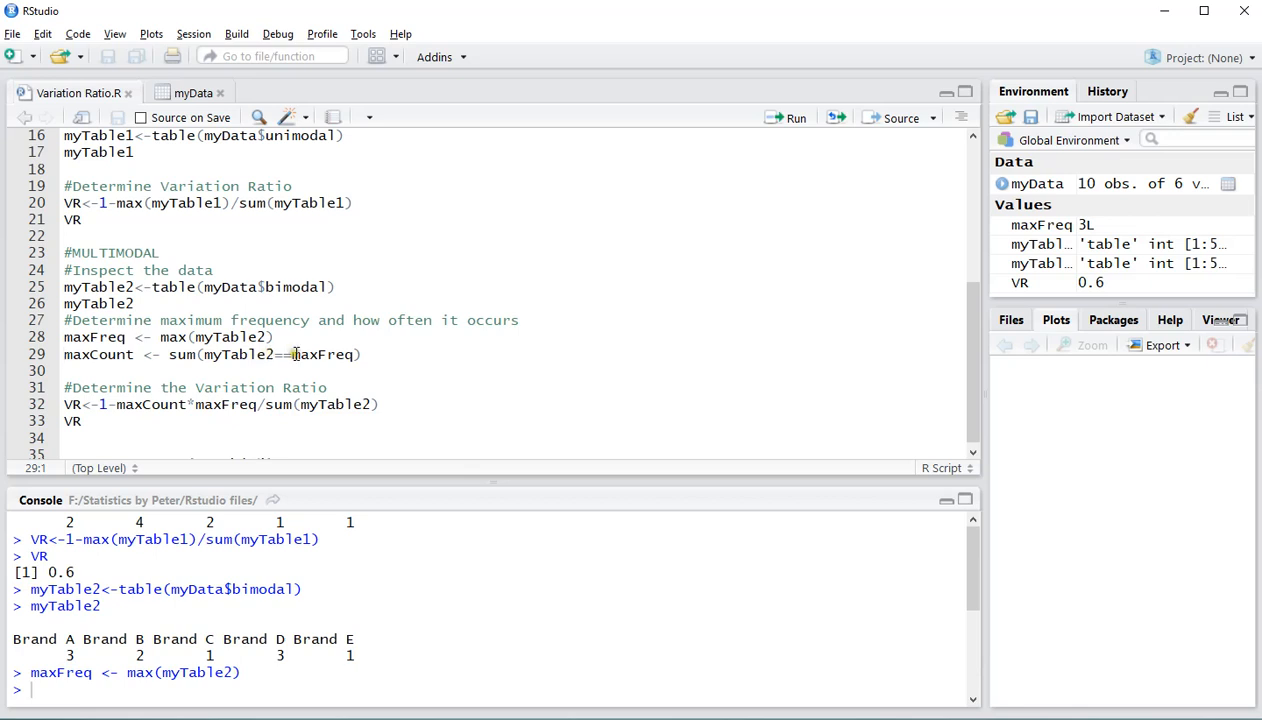
{"action": "left_click", "coordinate": [338, 355]}
{"action": "key", "text": "ctrl+Return"}
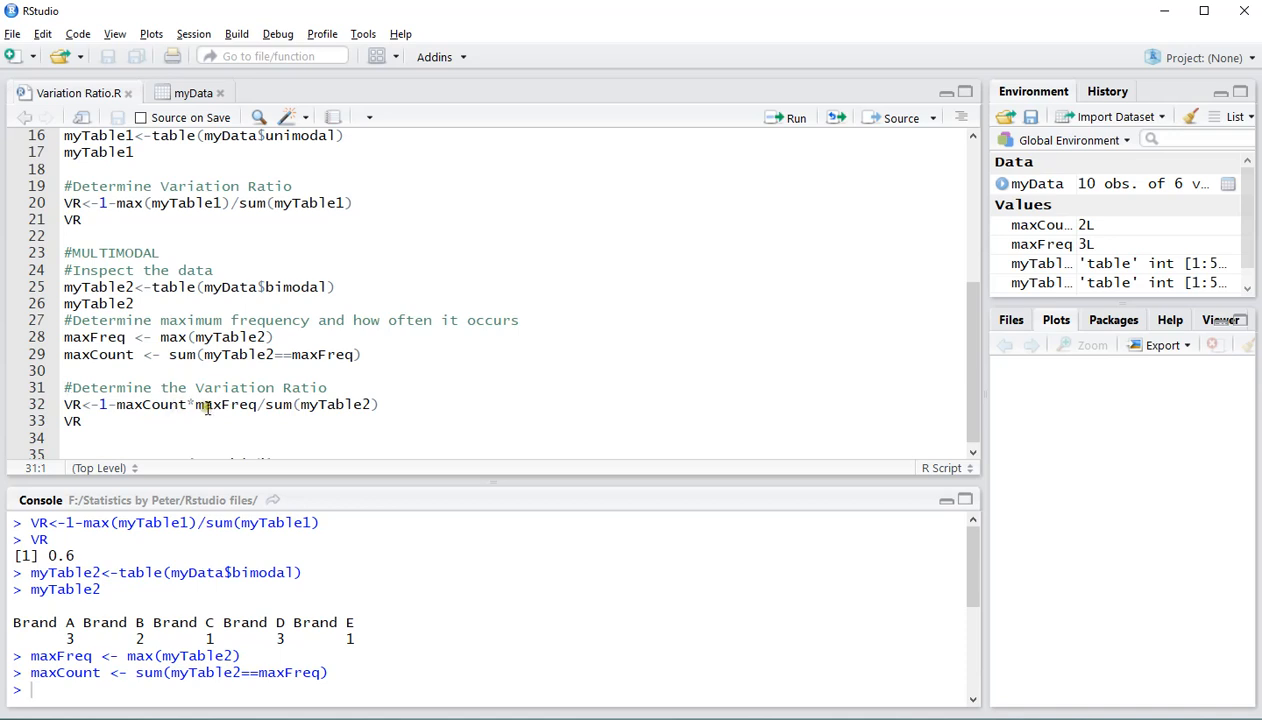
Step: Run the multimodal variation ratio lines, computing VR as 1-maxCount*maxFreq/sum(myTable2) and printing VR
{"action": "double_click", "coordinate": [149, 405]}
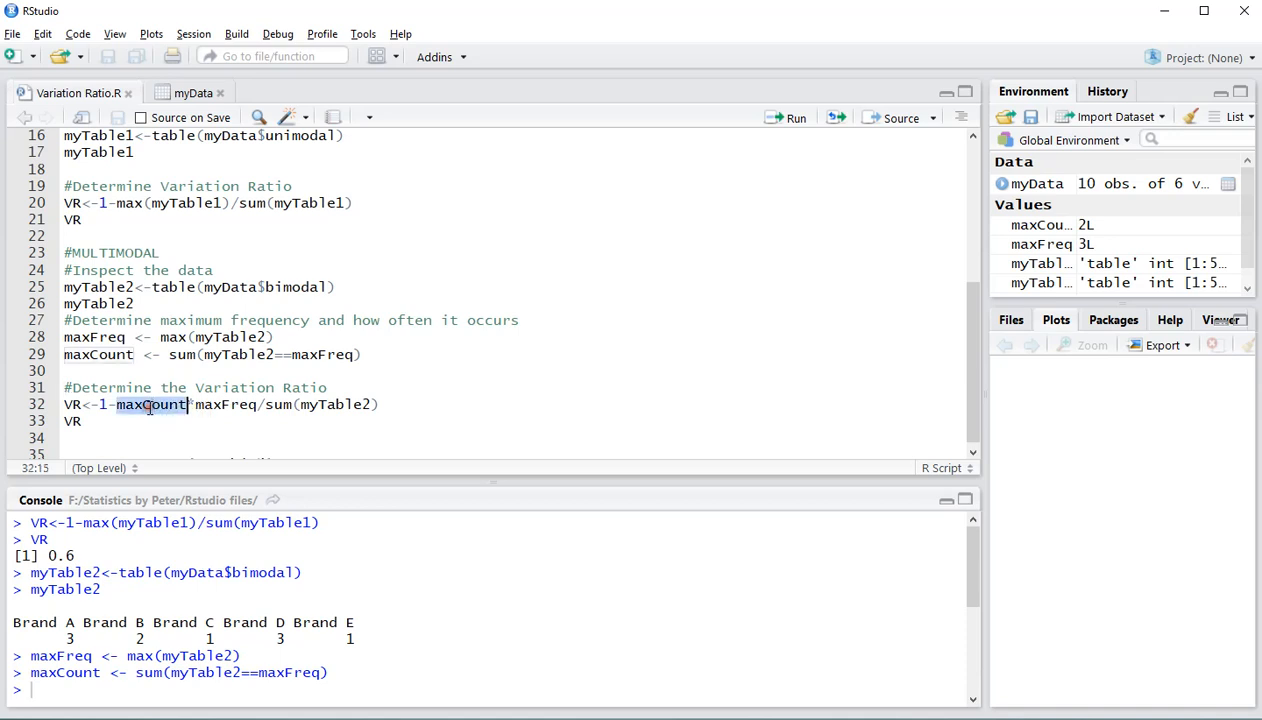
{"action": "double_click", "coordinate": [222, 405]}
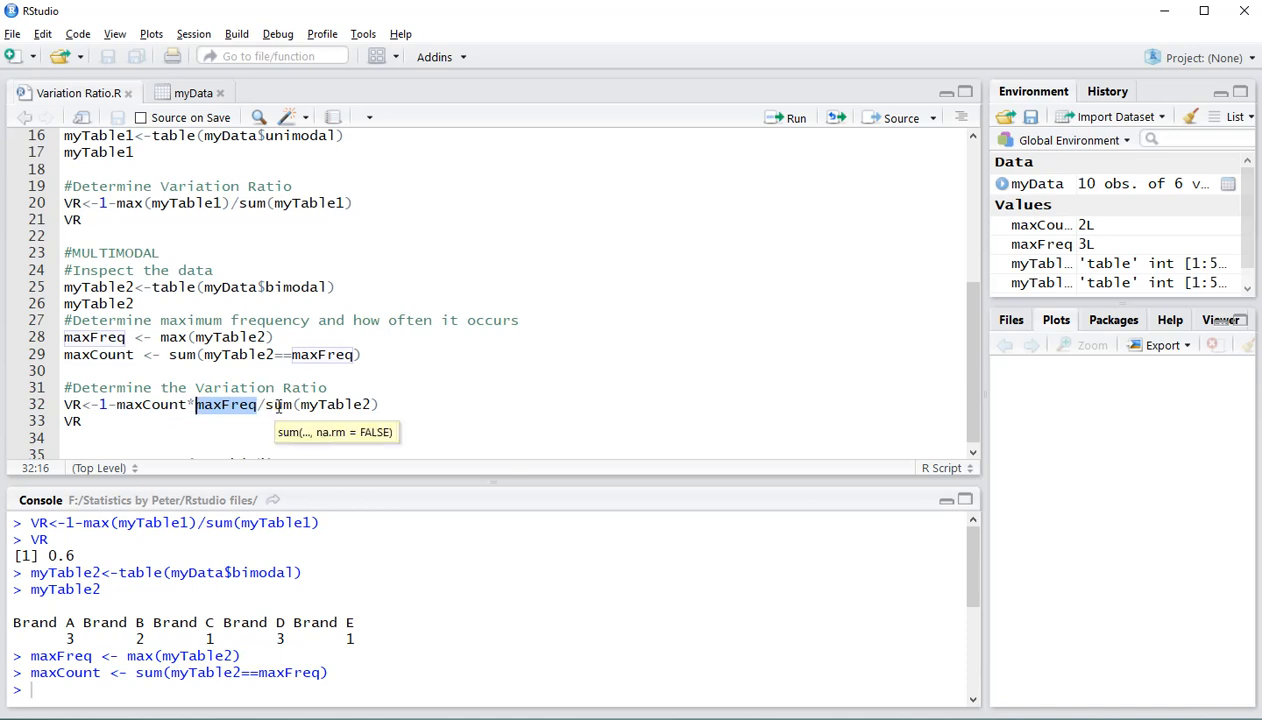
{"action": "left_click", "coordinate": [99, 404]}
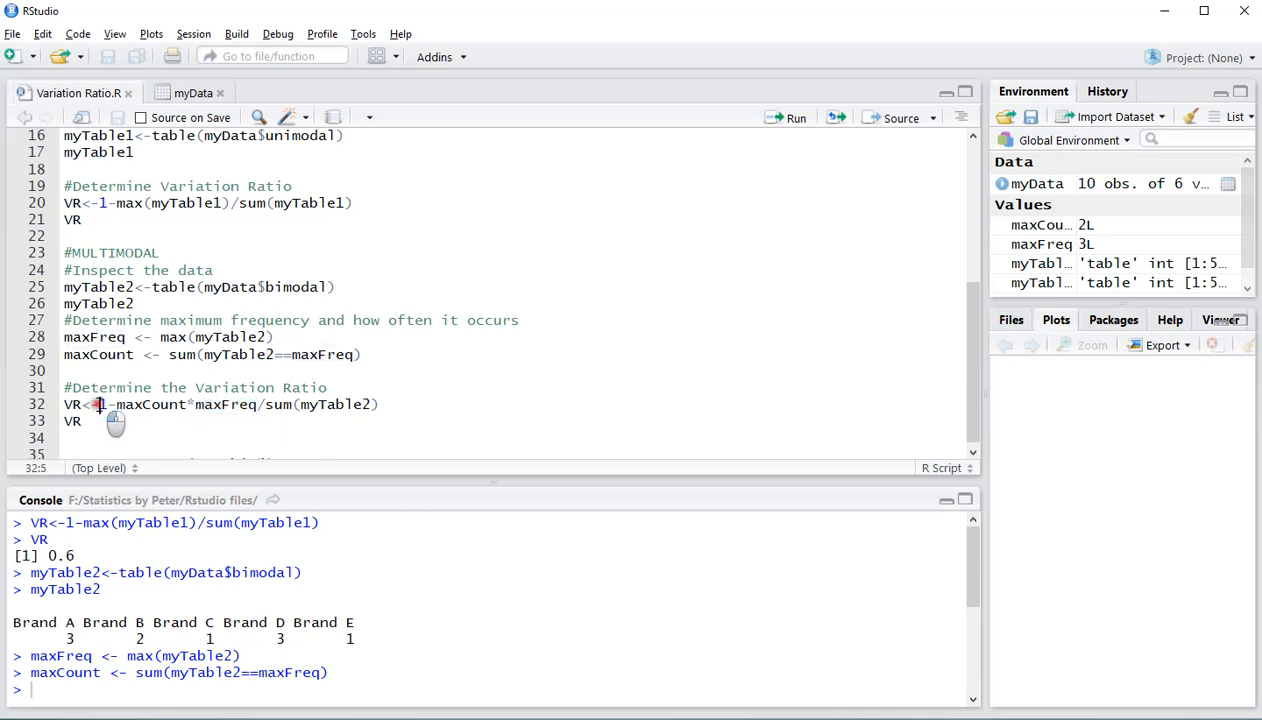
{"action": "key", "text": "ctrl+Return"}
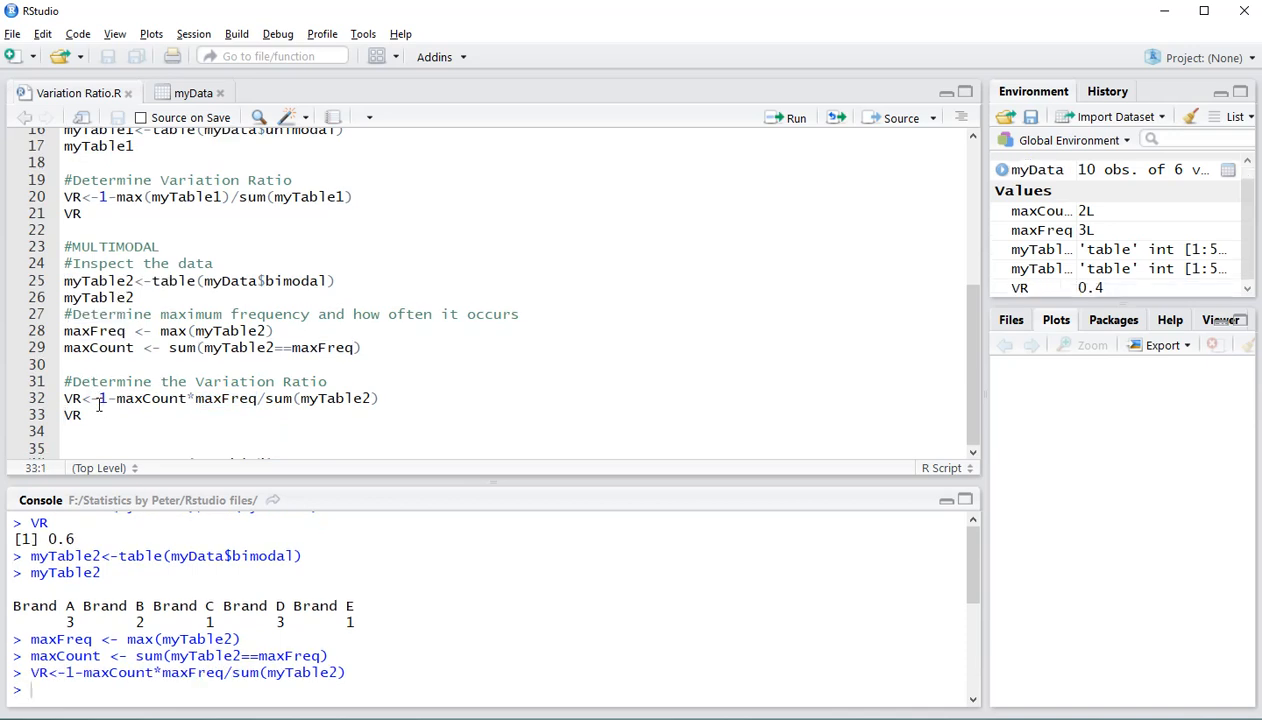
{"action": "key", "text": "ctrl+Return"}
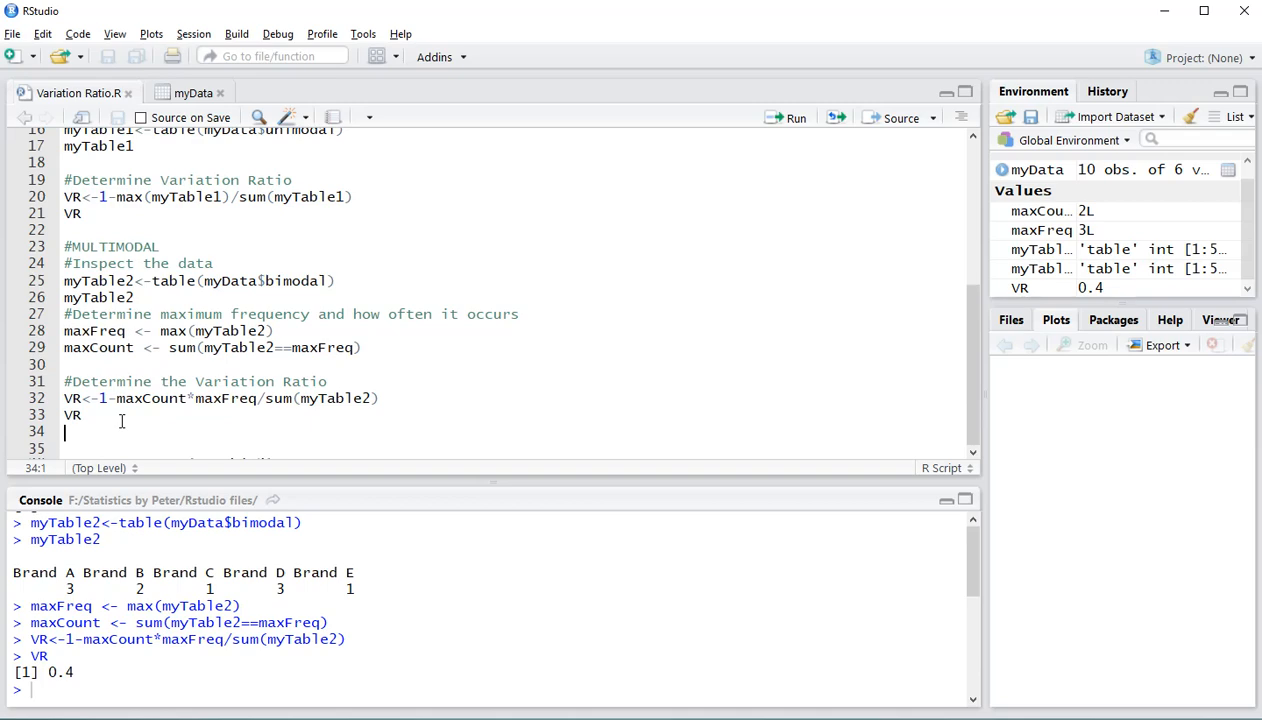
{"action": "scroll", "coordinate": [121, 421], "scroll_direction": "up", "scroll_amount": 4}
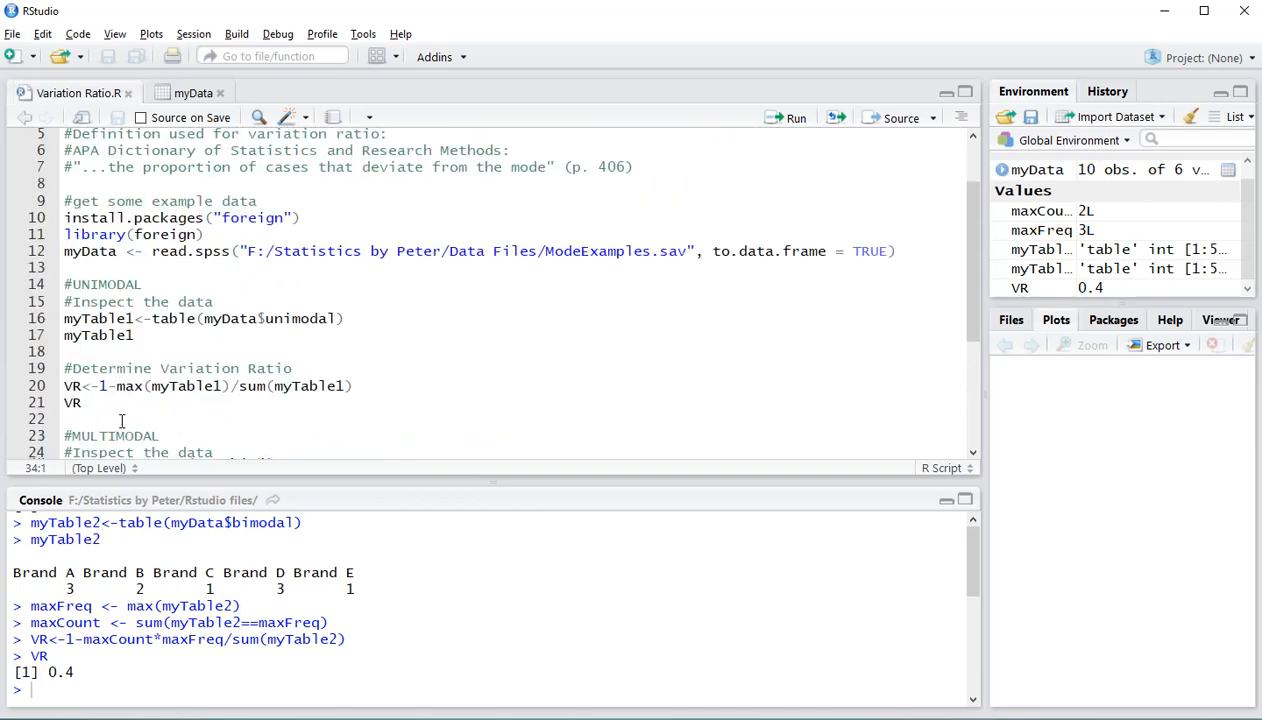